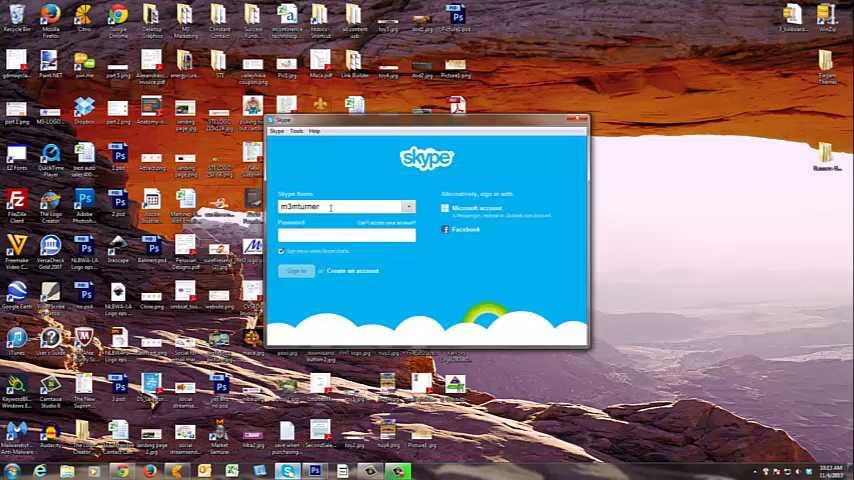
- Select the Password field on the Skype sign-in screen to enter the account password
click(305, 234)
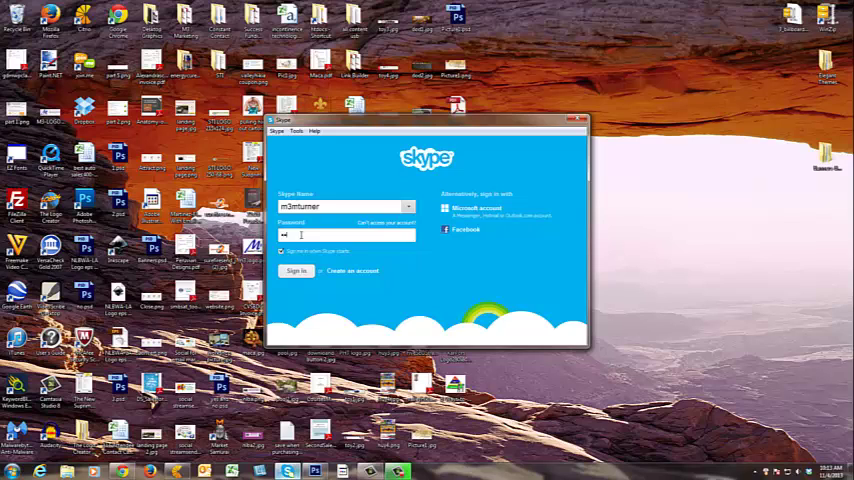
- Sign in and wait for the Skype Home screen with the contact list
click(296, 271)
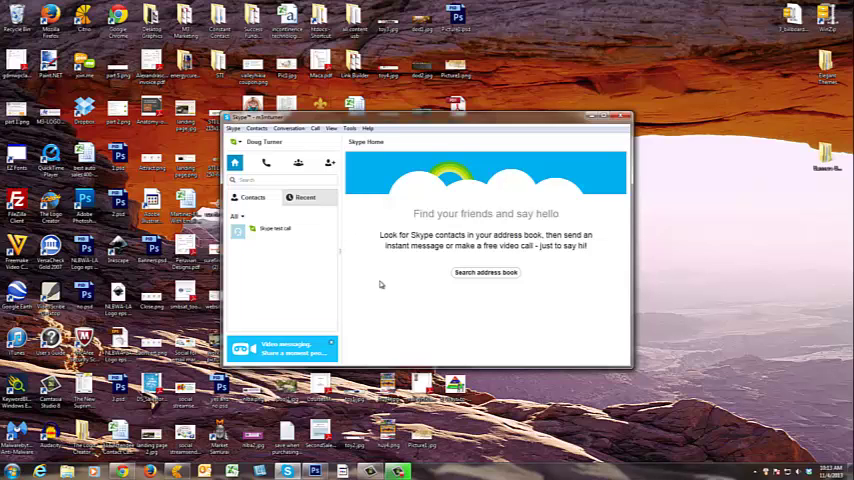
- Show the Voice messages page under Calls in Skype's Tools > Options
click(349, 128)
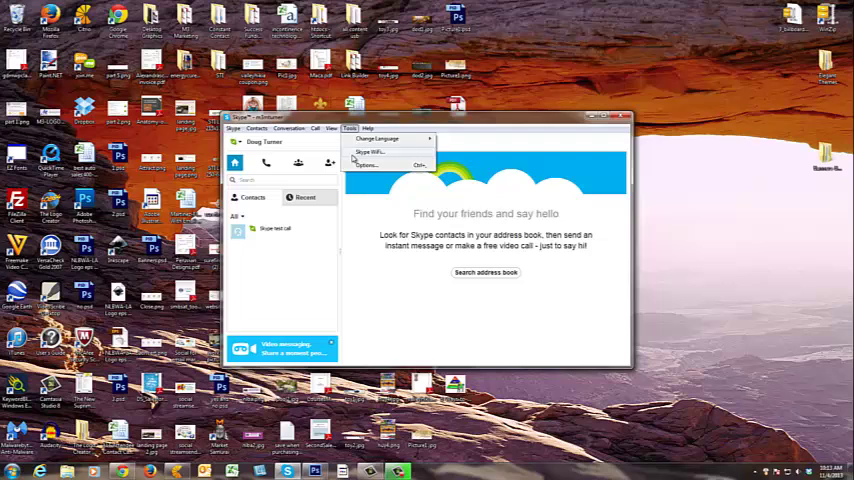
click(366, 163)
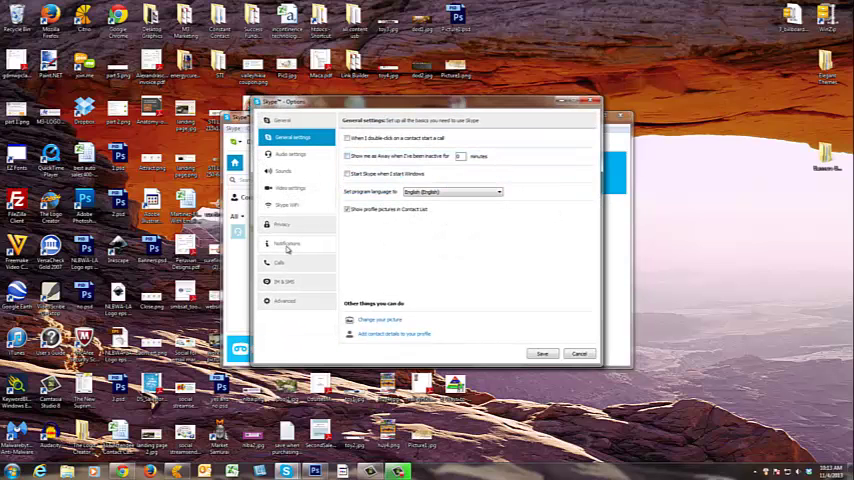
click(280, 262)
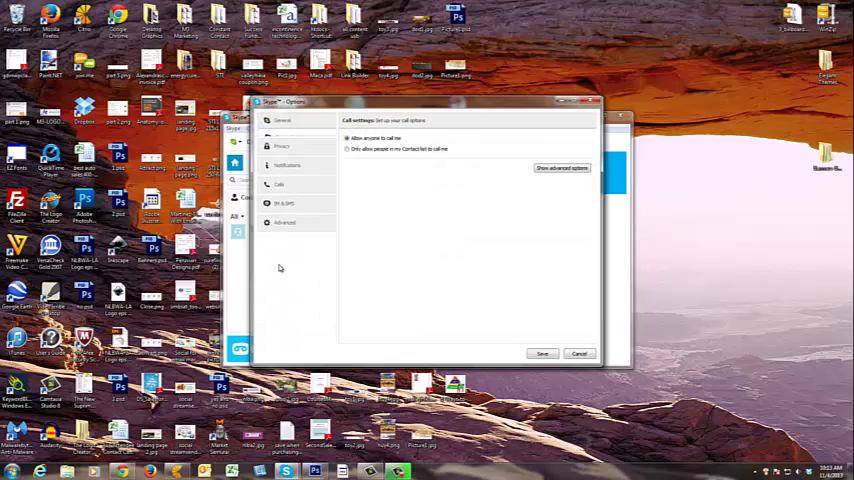
click(292, 230)
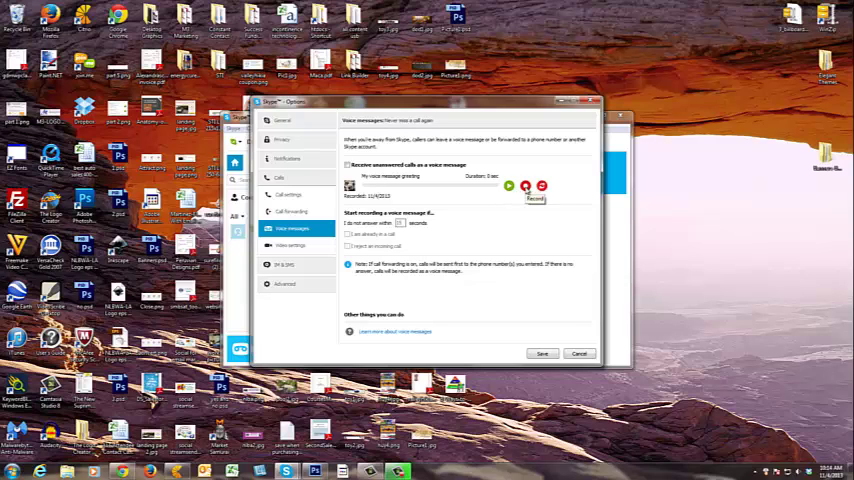
- Record a 24-second voicemail greeting, from start to stop
click(526, 187)
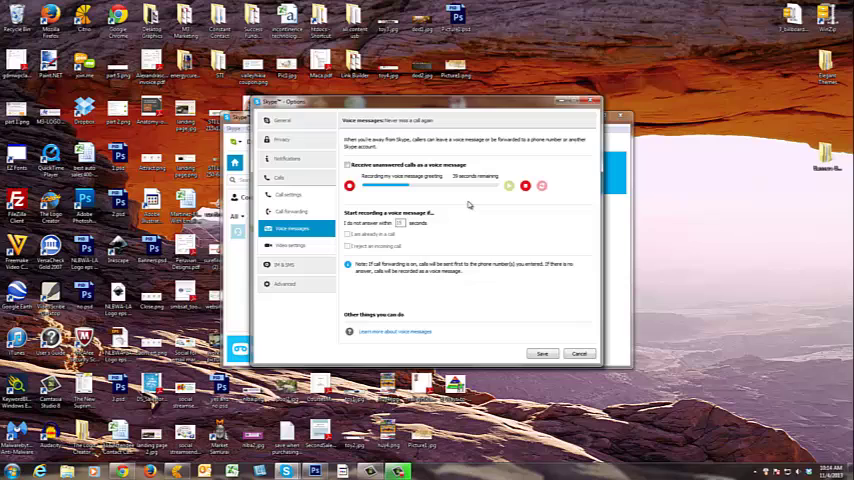
click(525, 186)
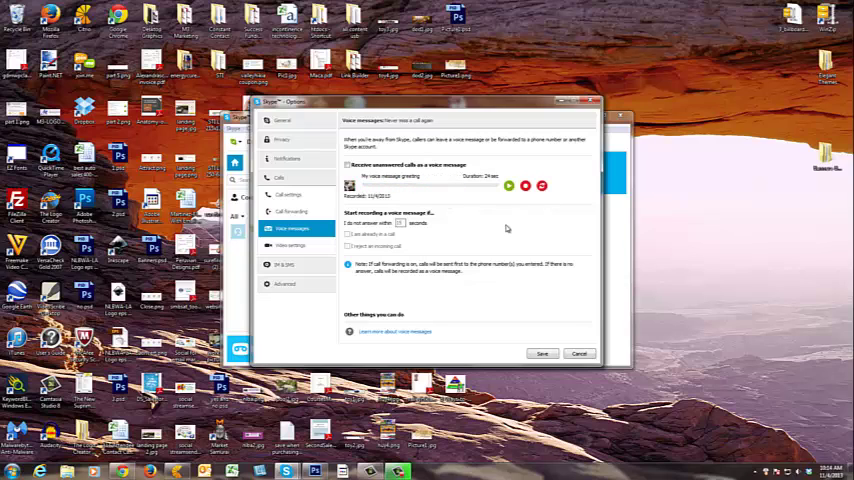
click(509, 186)
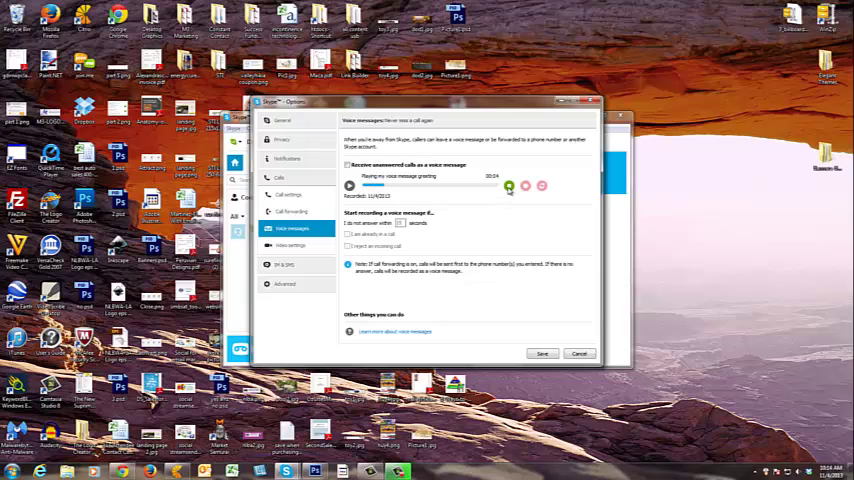
click(510, 187)
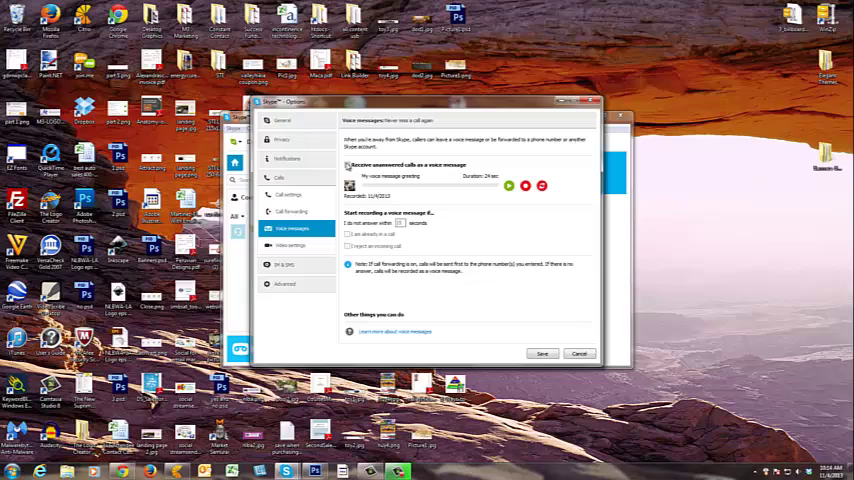
- Turn on receiving unanswered calls as voice messages, including rejected incoming calls
click(400, 165)
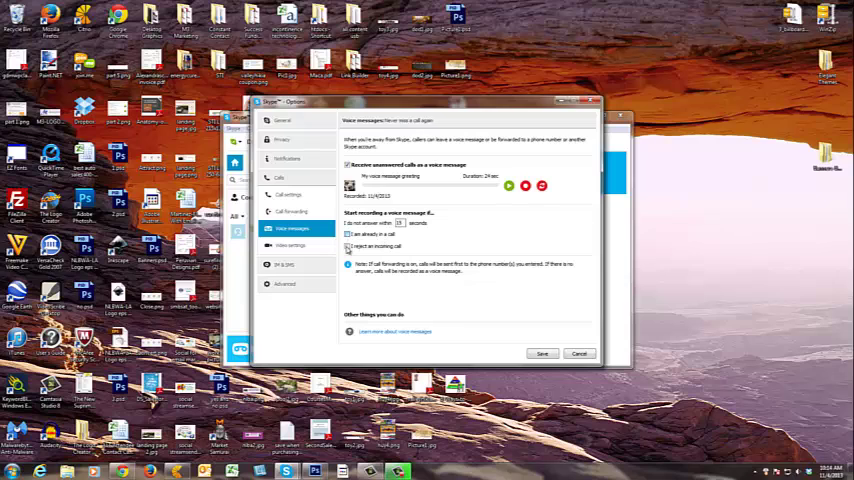
click(348, 246)
- Save the voicemail options, closing the dialog and returning to Skype Home
click(542, 355)
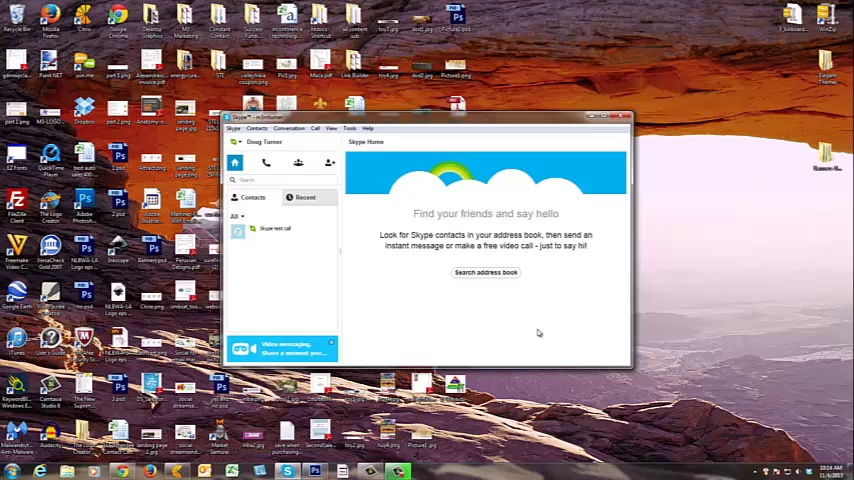